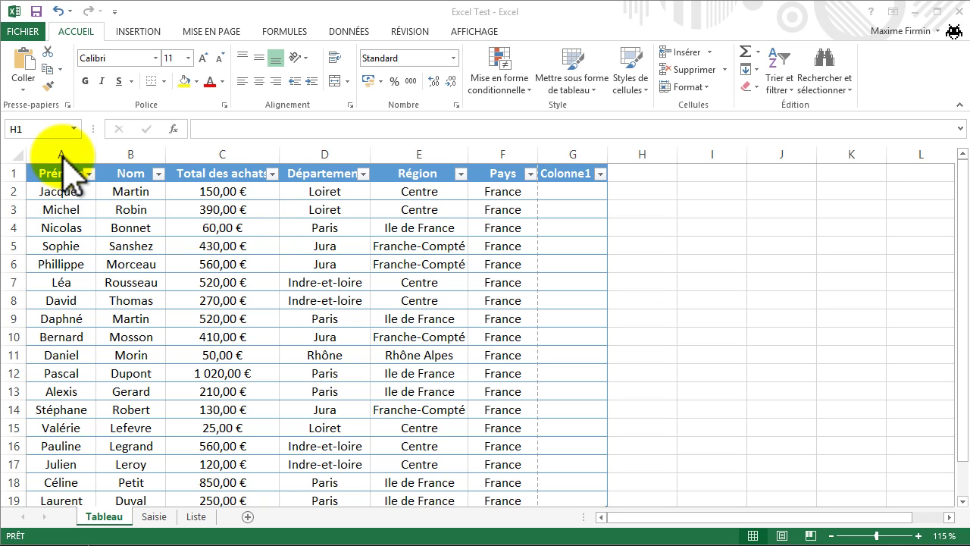
Enter edit mode in the empty cell H1, then select just cell A3 (Michel)
key(F2)
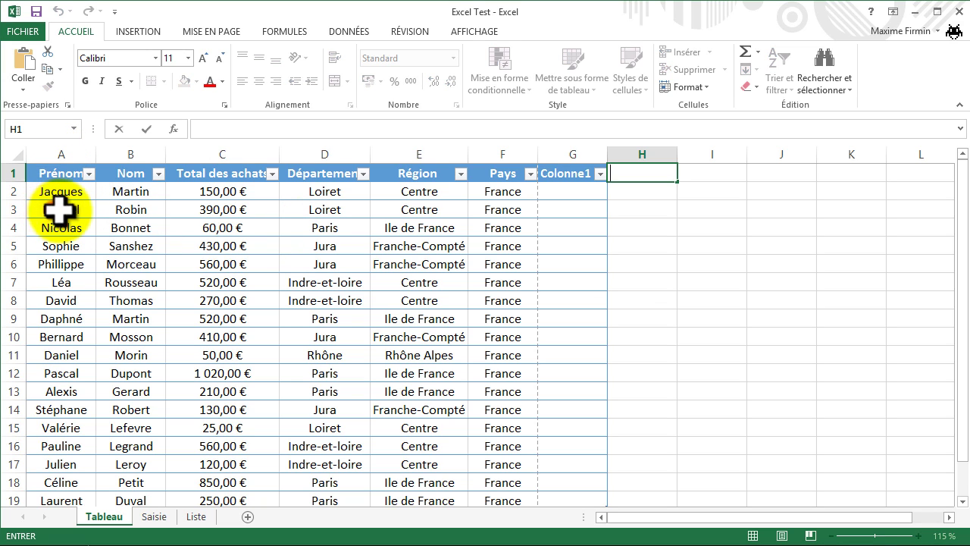
click(72, 209)
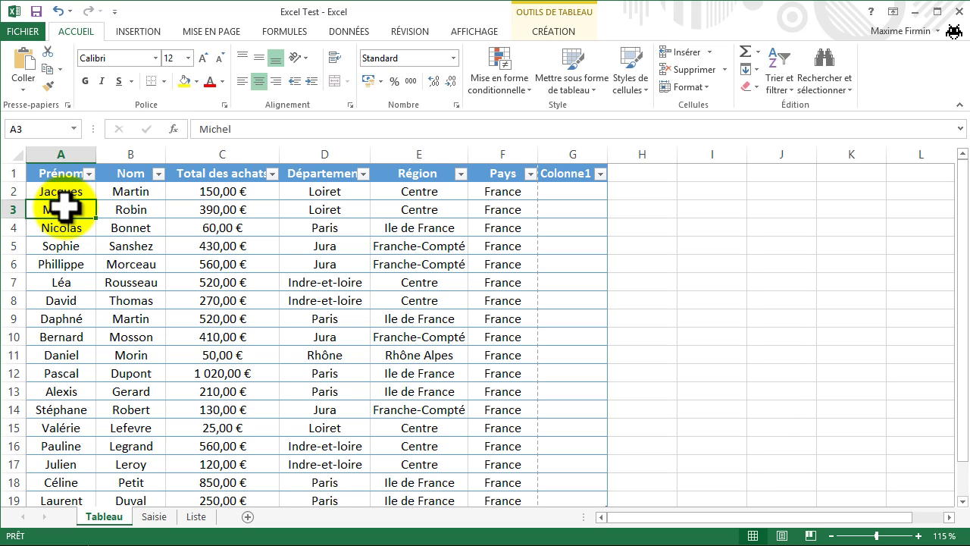
Select the two-cell range A3:B3, then return to only cell A3
drag(62, 206, 126, 209)
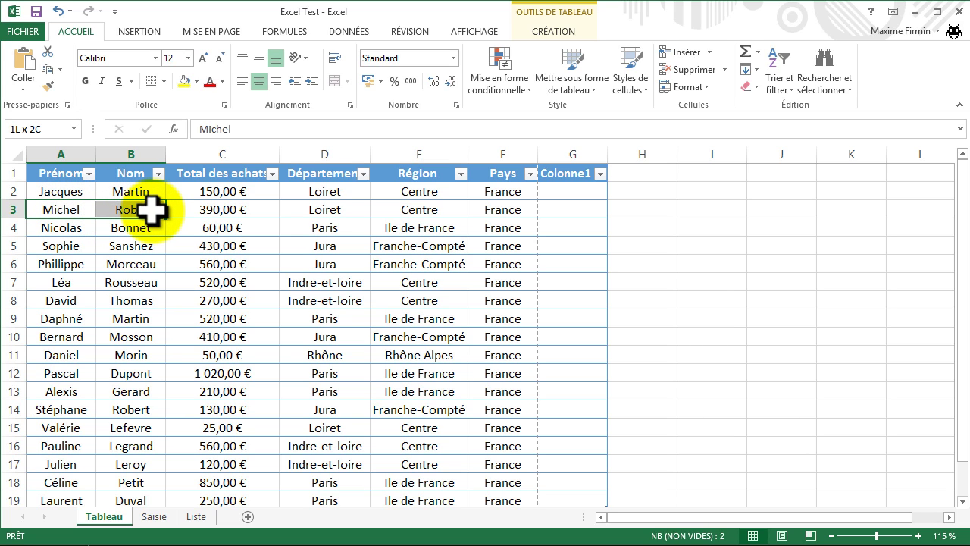
drag(152, 210, 152, 211)
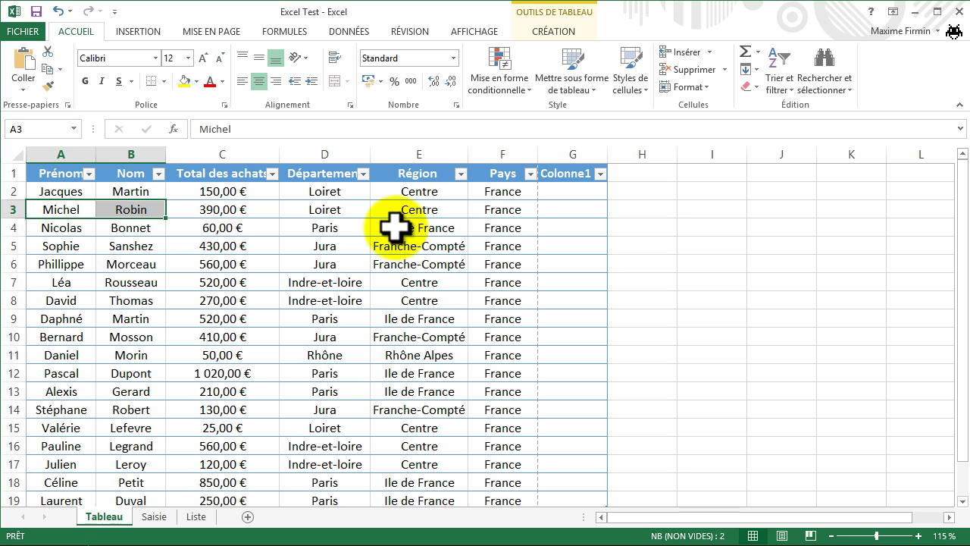
mouse_move(61, 209)
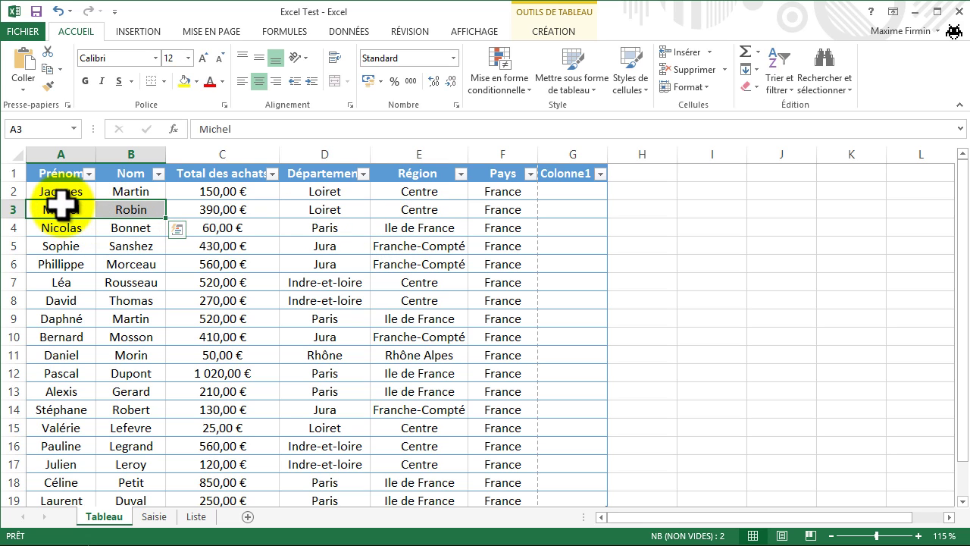
click(61, 203)
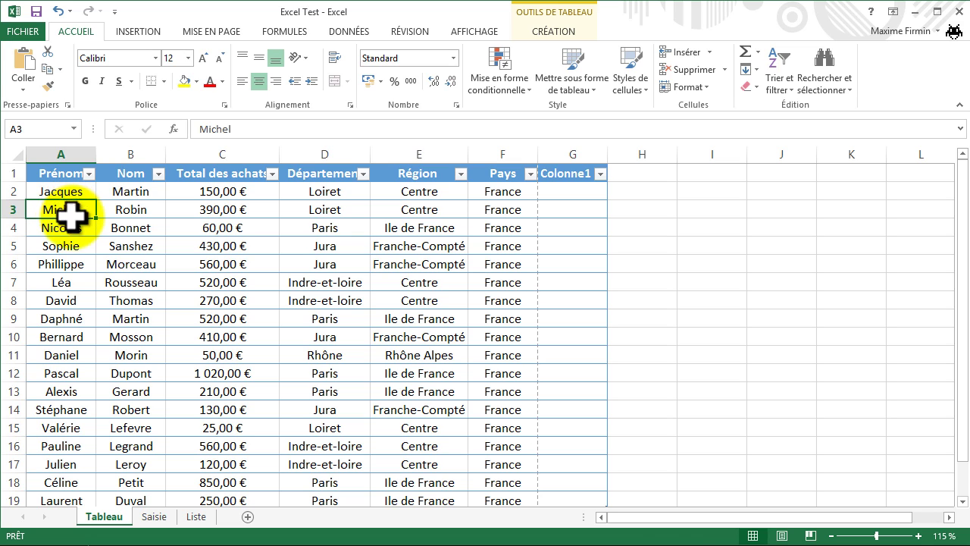
Select the block A3:B9, then select only cell A4 (Nicolas)
drag(67, 208, 121, 313)
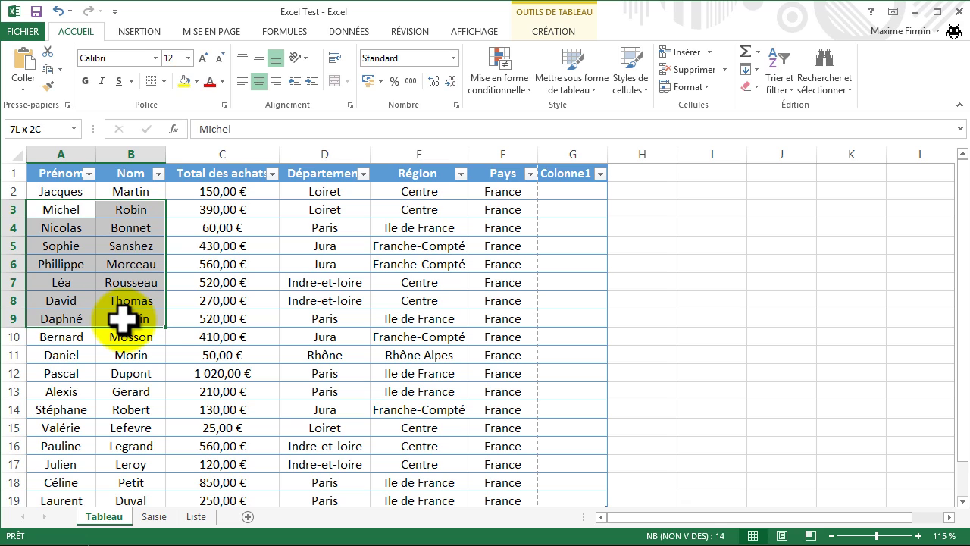
drag(121, 318, 122, 318)
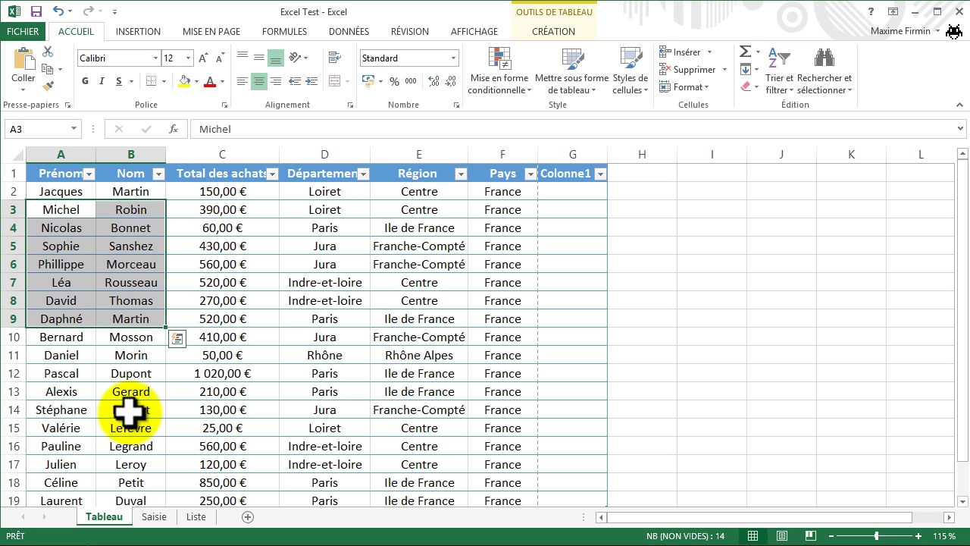
click(74, 227)
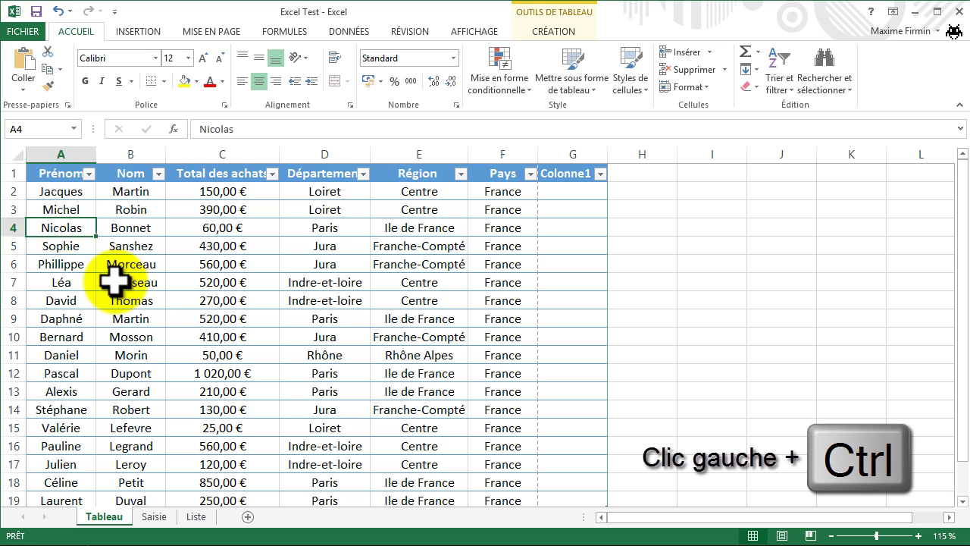
Ctrl-select B14 together with A4, then select only B4 (Bonnet)
ctrl+click(138, 408)
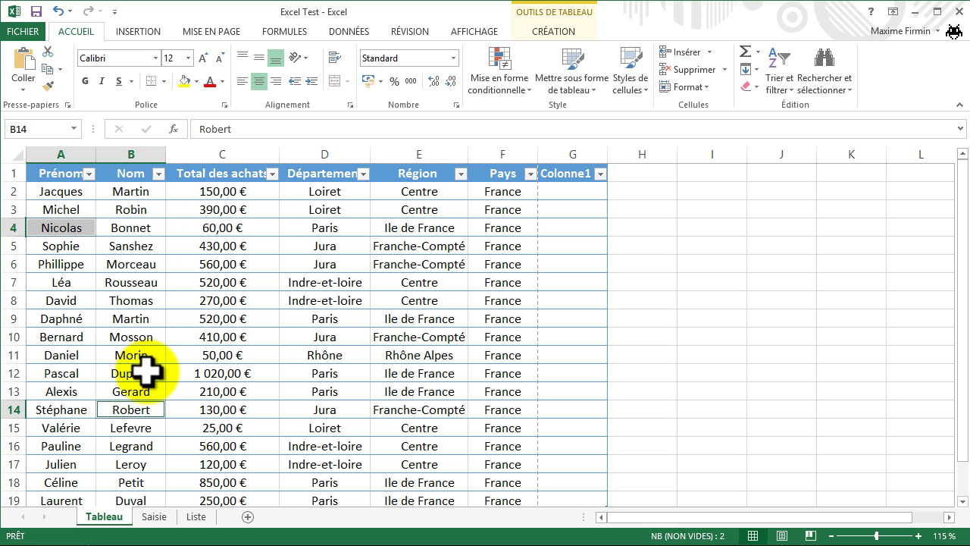
click(156, 224)
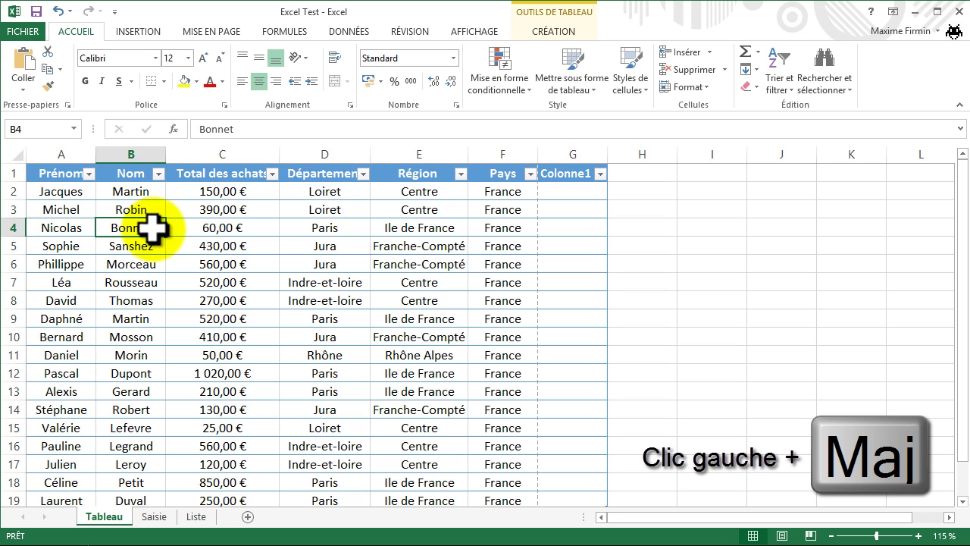
Shift-extend the selection from B4 to B12, then select only A2 (Jacques)
shift+click(131, 373)
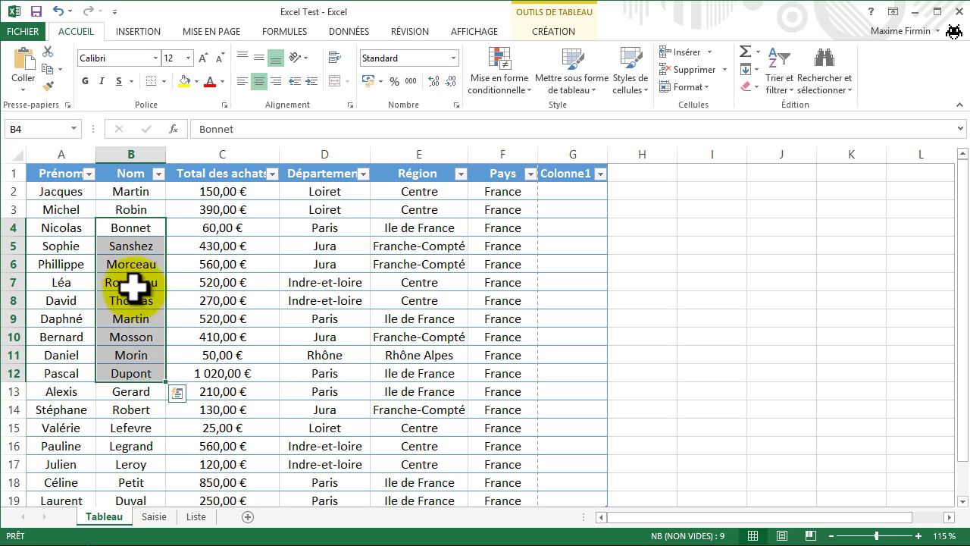
click(76, 191)
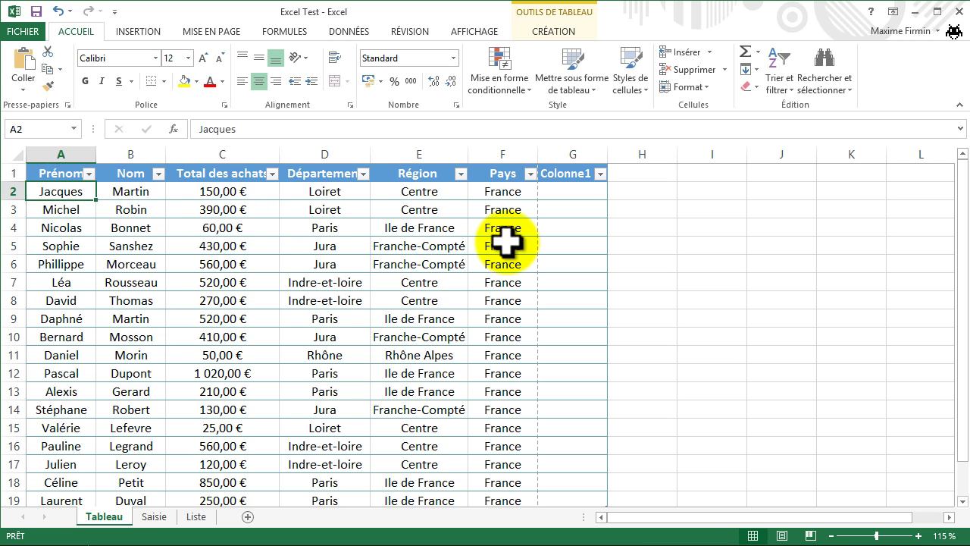
Select the whole table with Ctrl+A, then select only cell H2
key(ctrl+a)
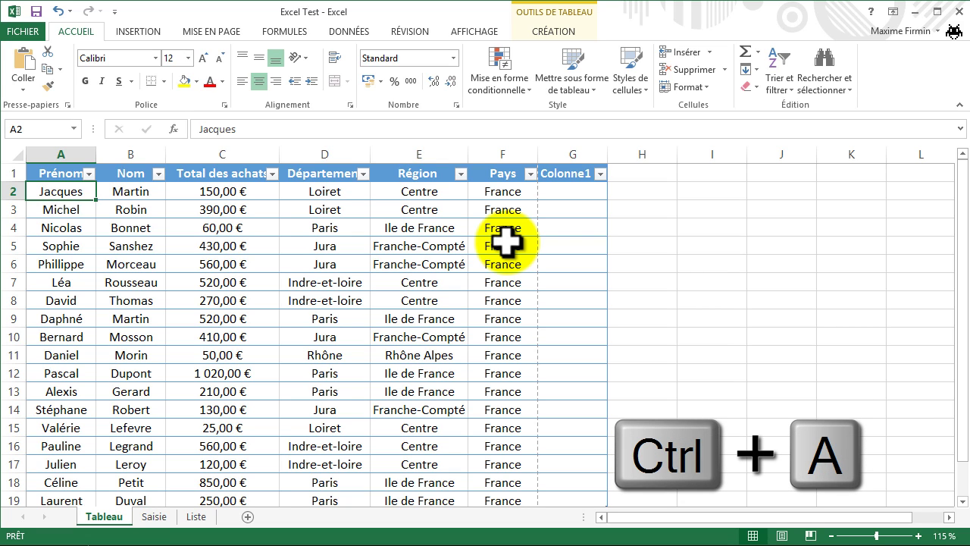
key(ctrl+a)
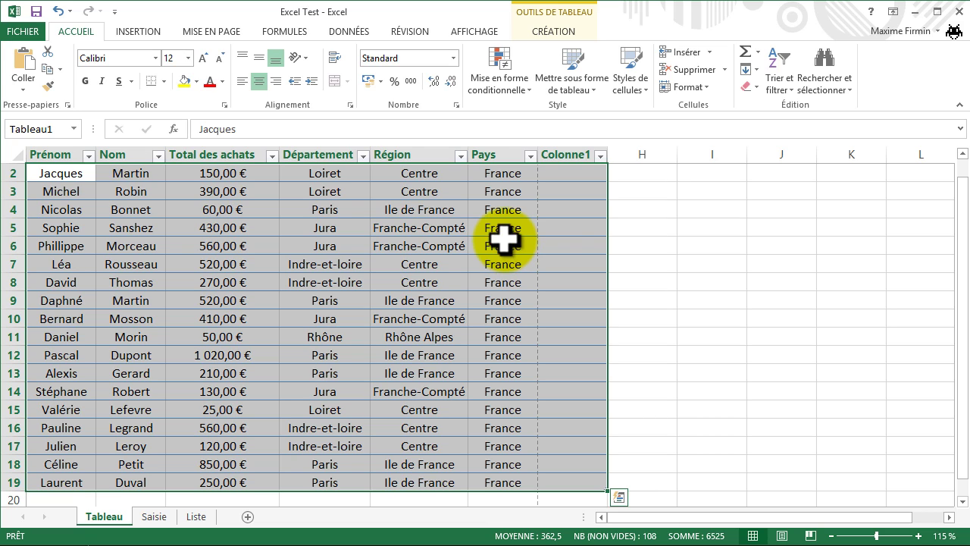
click(661, 172)
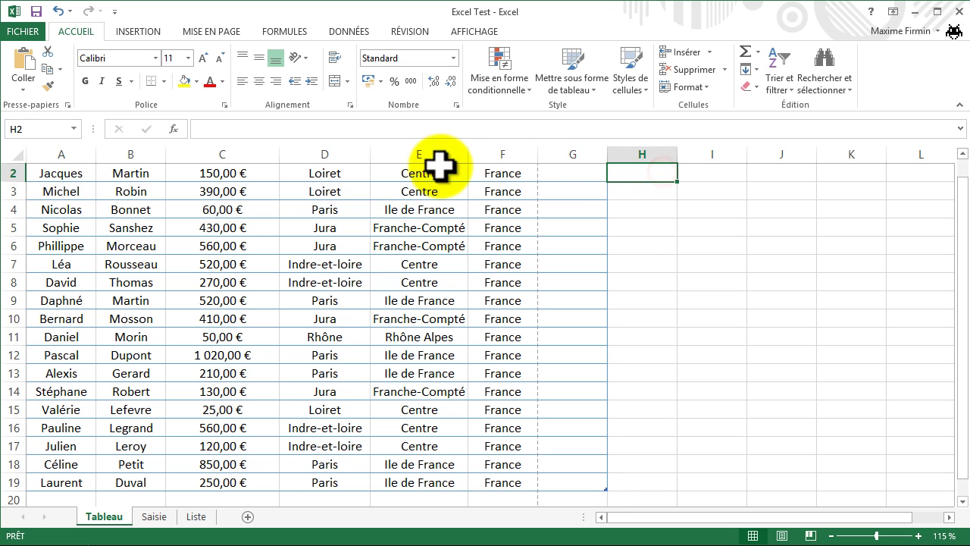
Select the entire worksheet with the Select All corner, then select only H3
click(19, 155)
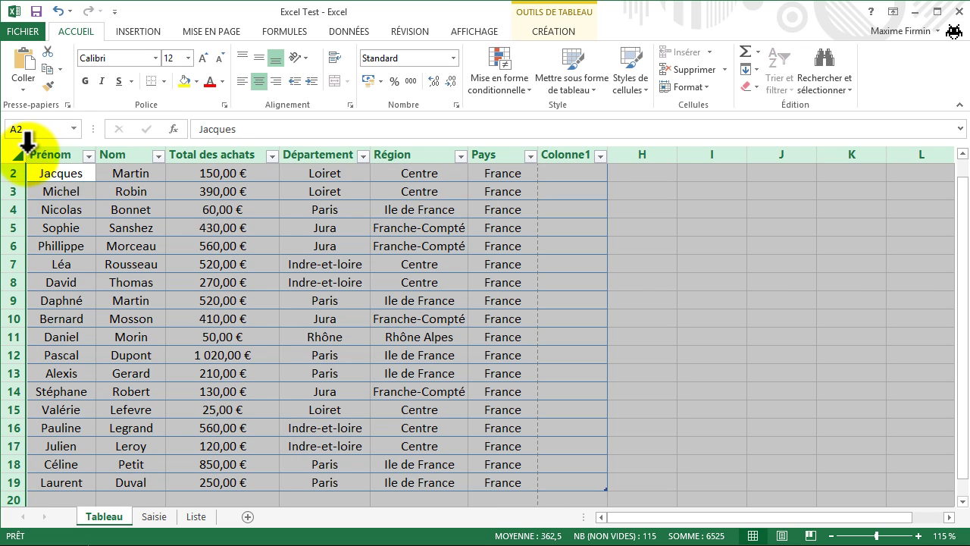
click(623, 188)
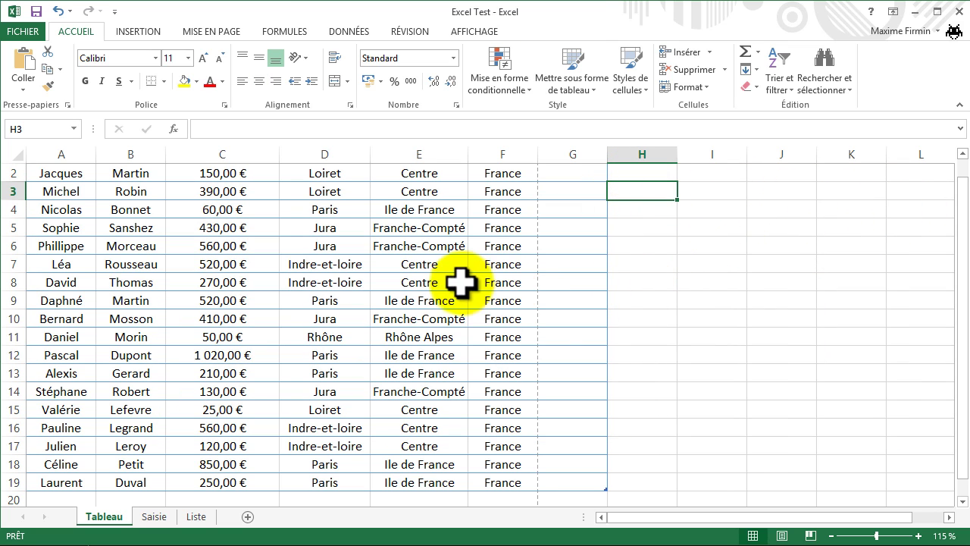
scroll(461, 282, up, 1)
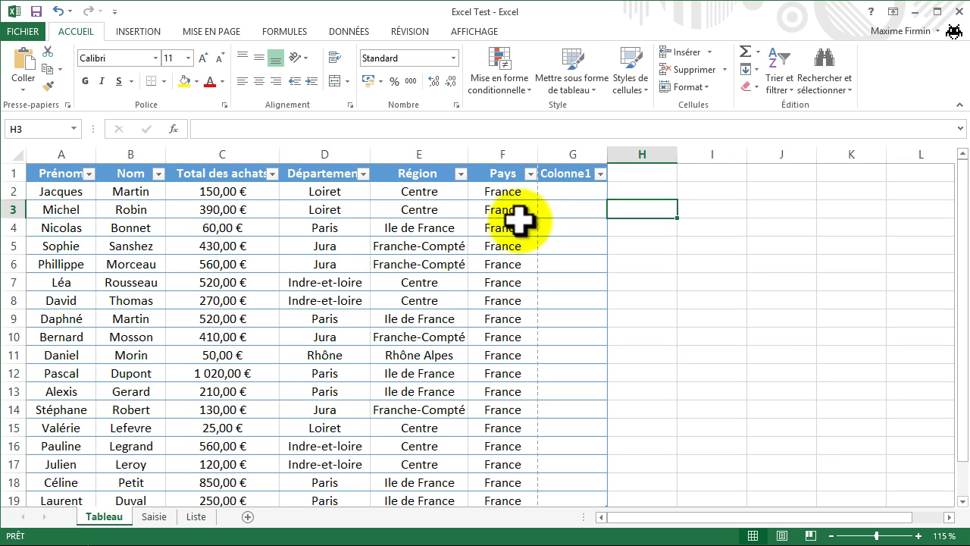
Select the whole Pays column, then rows 2 and 12 together, then rows 4 through 9
click(515, 152)
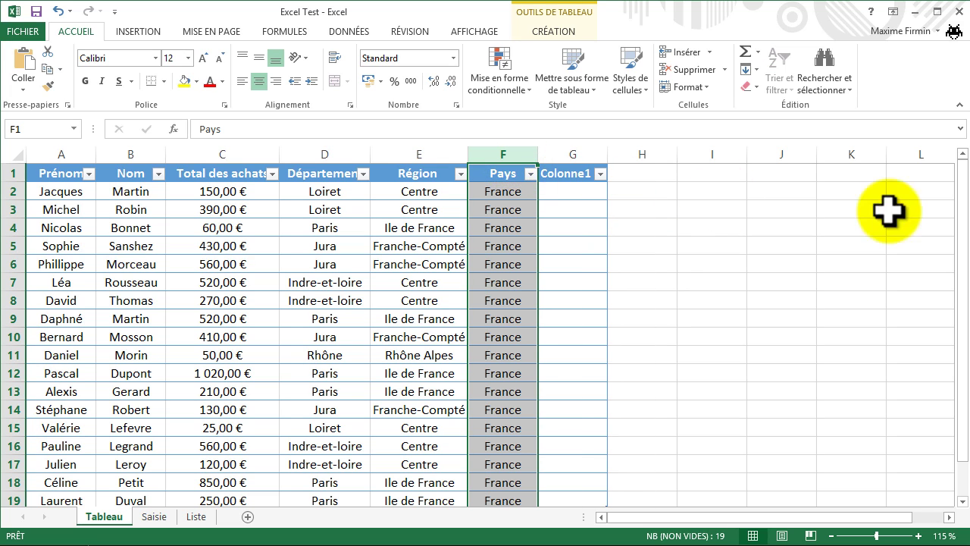
mouse_move(962, 250)
mouse_down()
mouse_move(961, 318)
mouse_move(956, 235)
mouse_up()
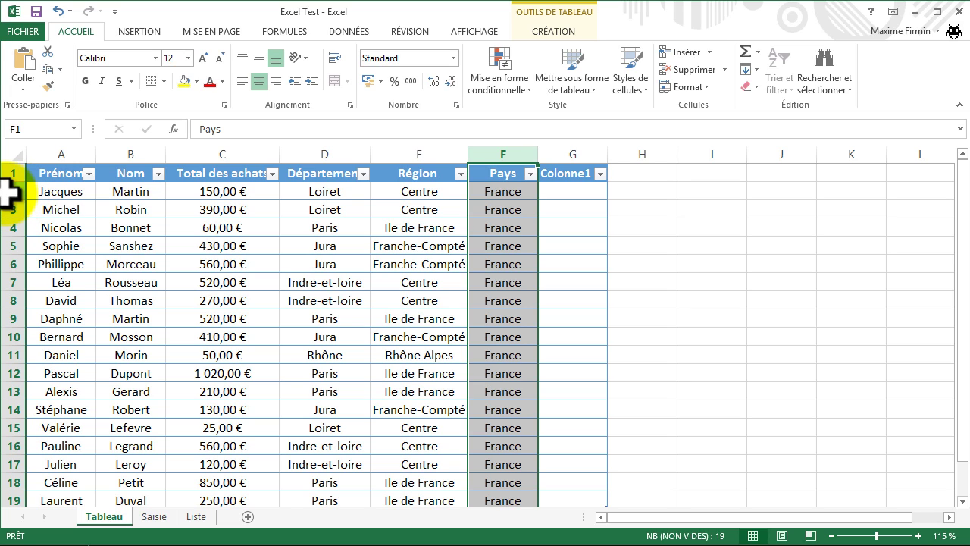
click(4, 191)
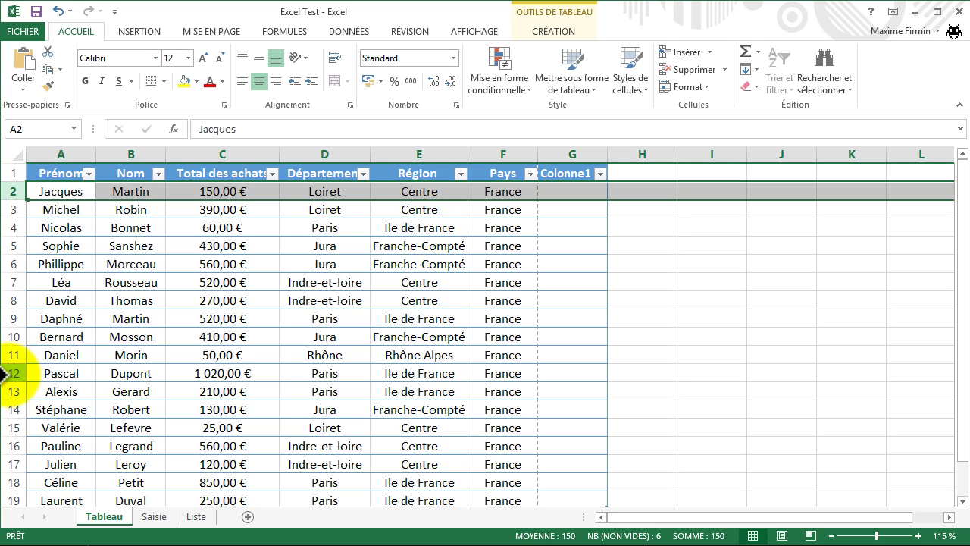
ctrl+click(6, 373)
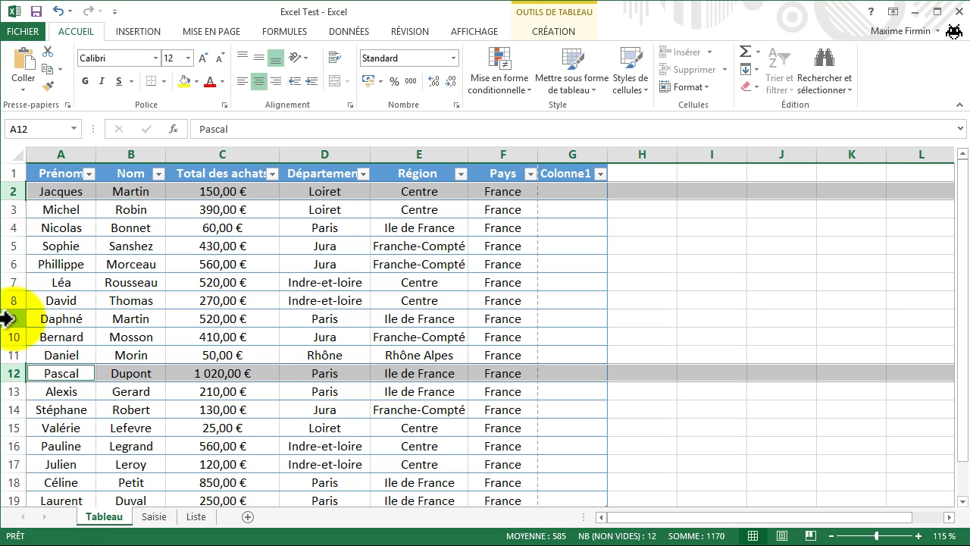
click(7, 228)
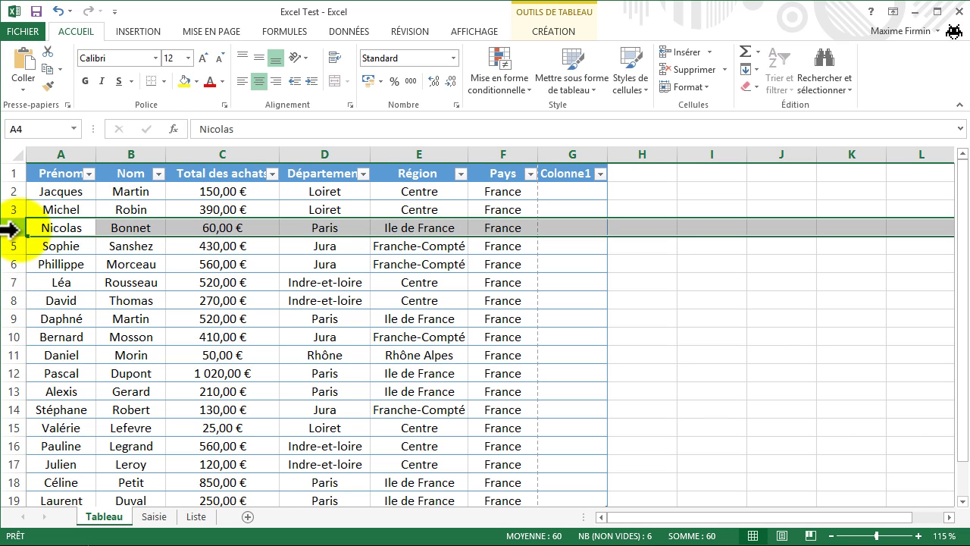
shift+click(14, 318)
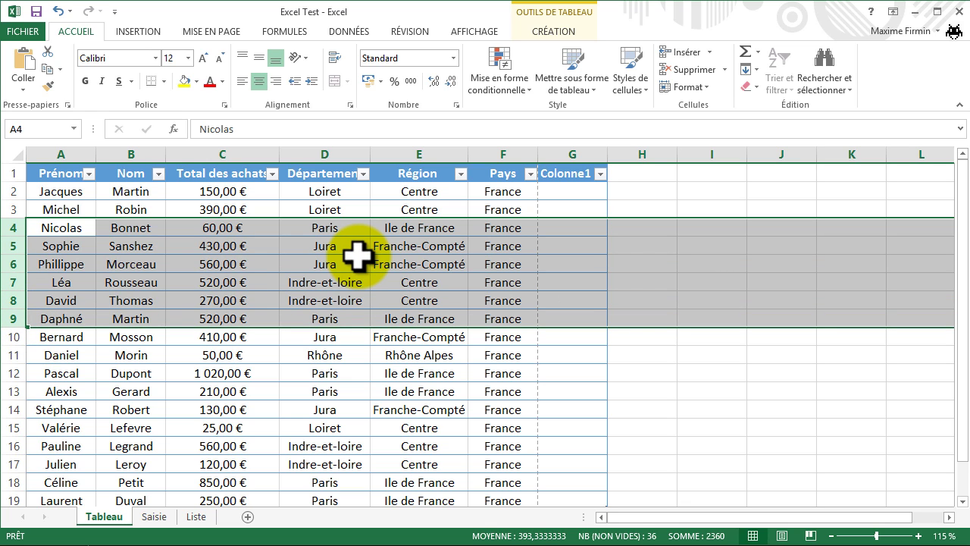